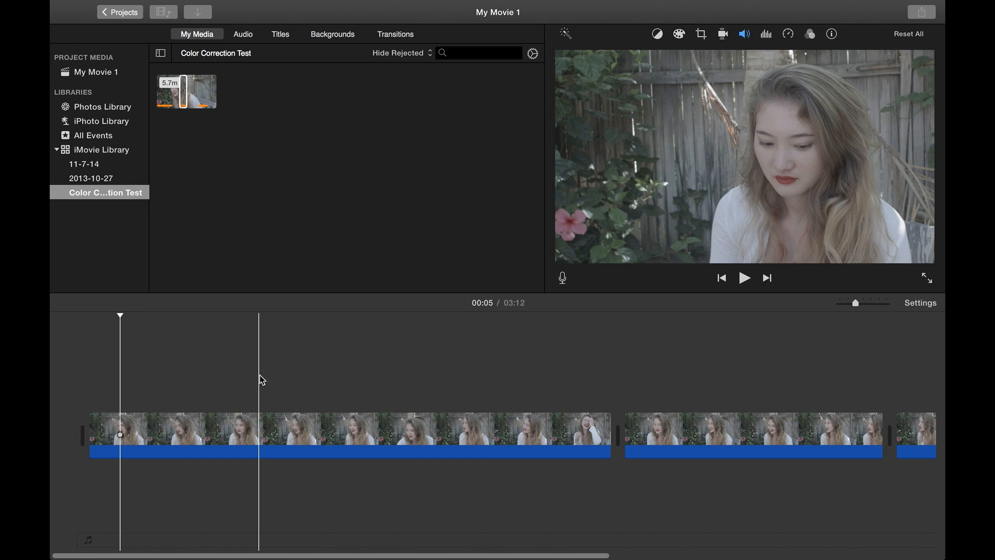
Step: Look through the clips in the timeline and select the first one at about 00:22
{"action": "scroll", "coordinate": [313, 381], "scroll_direction": "right", "scroll_amount": 5}
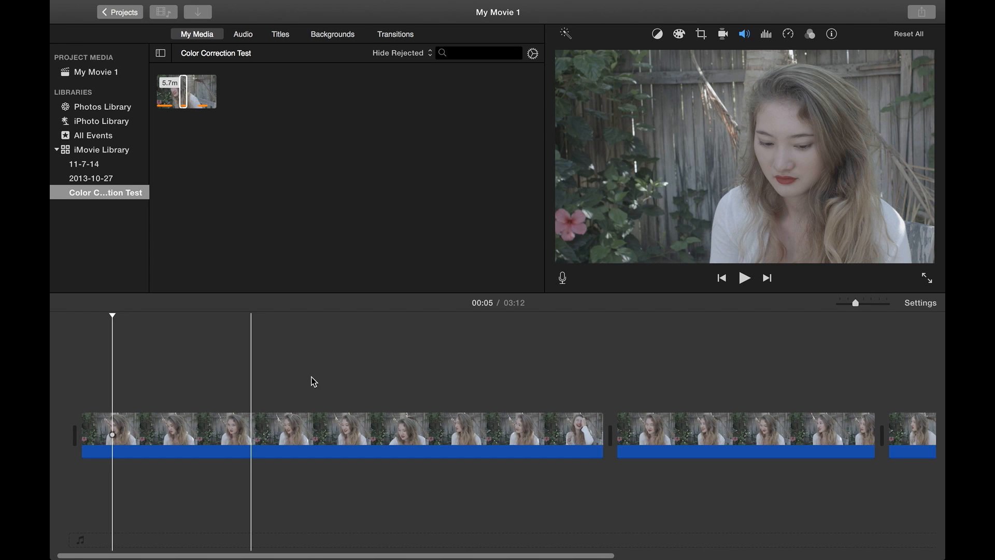
{"action": "scroll", "coordinate": [314, 381], "scroll_direction": "right", "scroll_amount": 5}
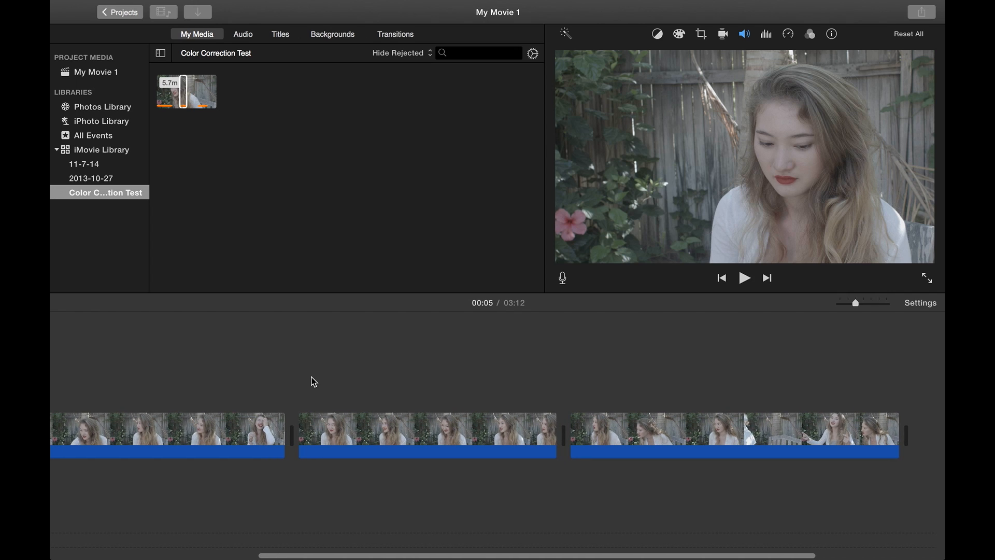
{"action": "scroll", "coordinate": [270, 406], "scroll_direction": "left", "scroll_amount": 10}
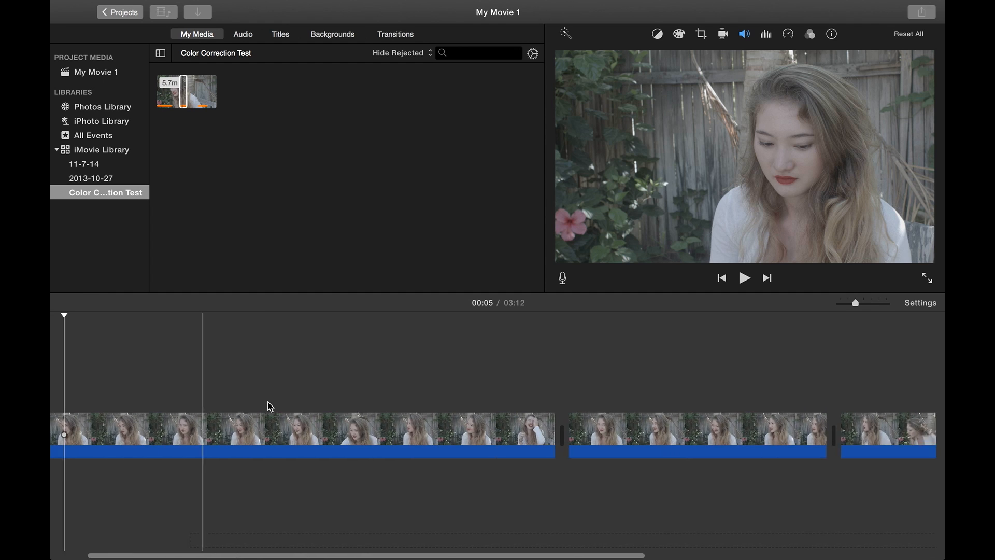
{"action": "scroll", "coordinate": [233, 405], "scroll_direction": "right", "scroll_amount": 15}
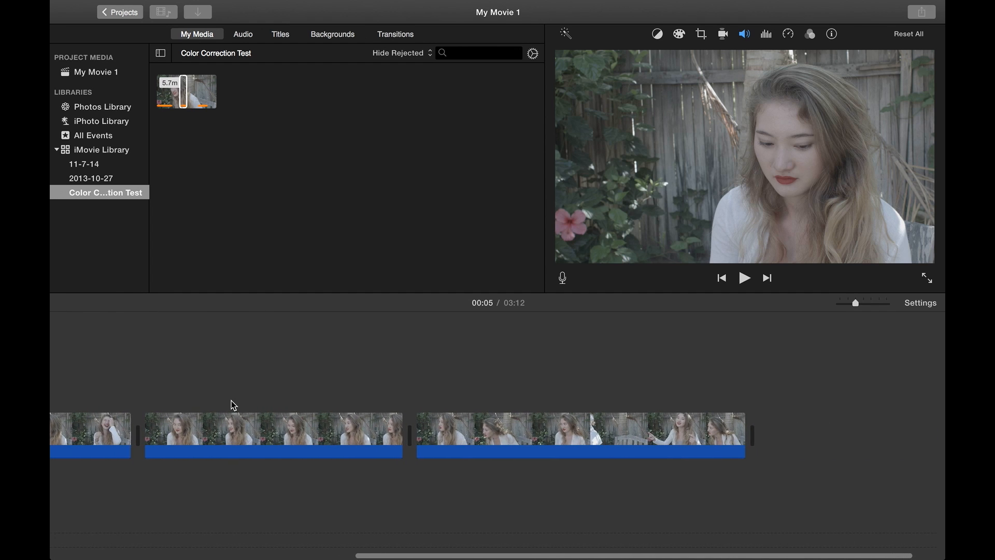
{"action": "scroll", "coordinate": [234, 405], "scroll_direction": "left", "scroll_amount": 15}
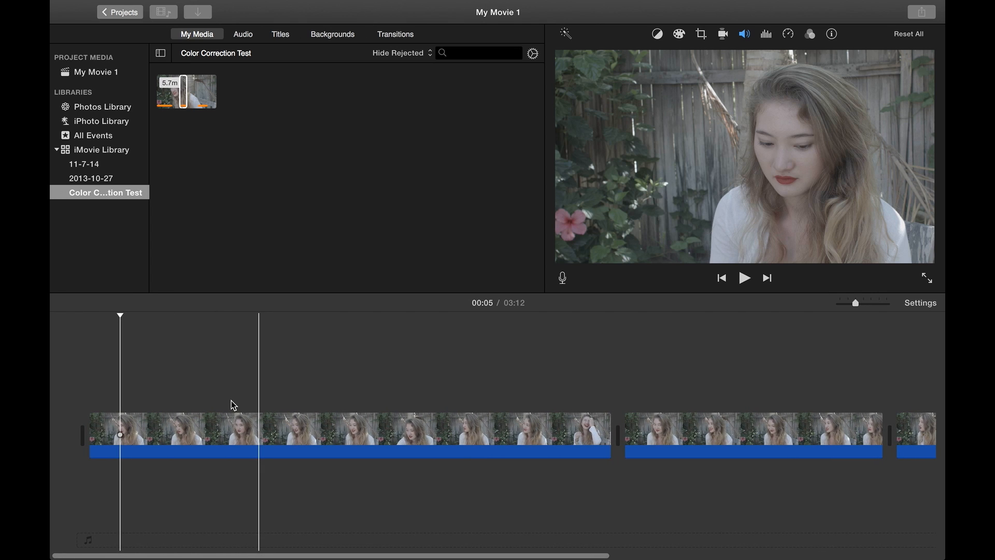
{"action": "left_click", "coordinate": [240, 422]}
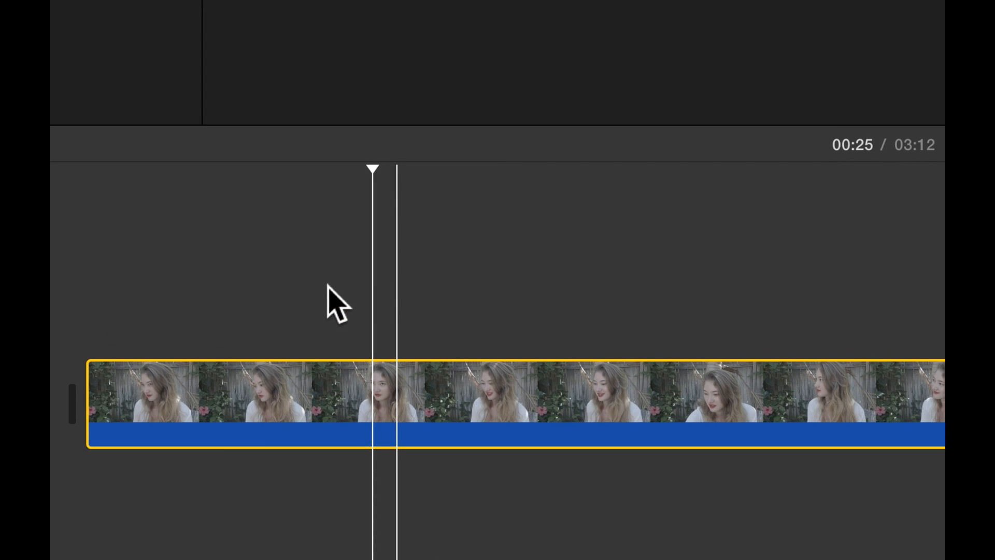
{"action": "left_click", "coordinate": [329, 286]}
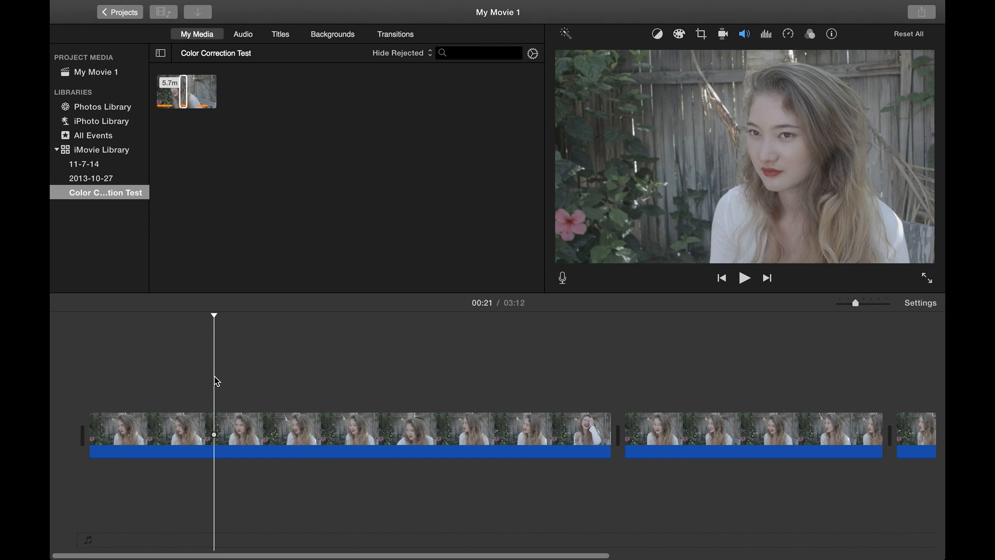
{"action": "left_click", "coordinate": [343, 407]}
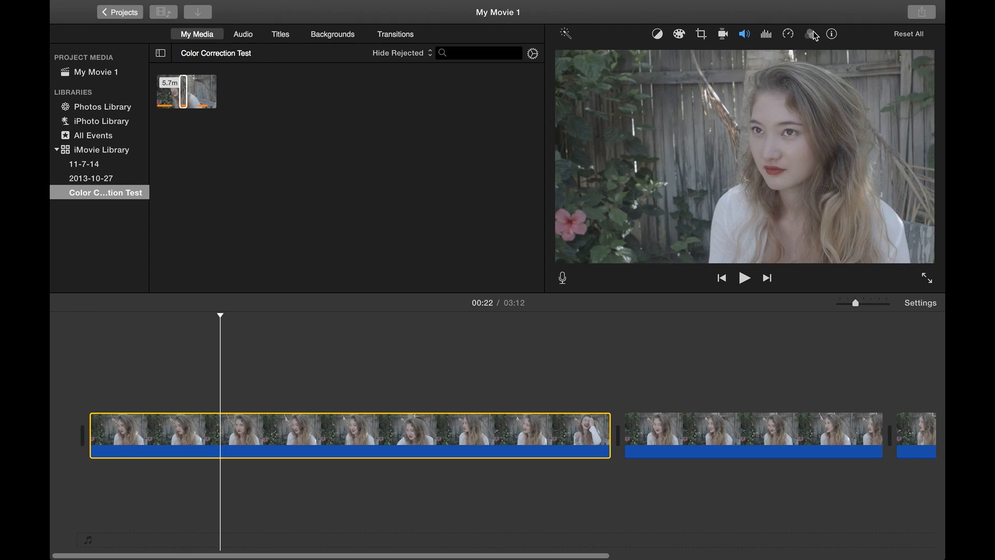
Step: Browse the clip filters available for the selected clip and close them without applying one
{"action": "left_click", "coordinate": [815, 62]}
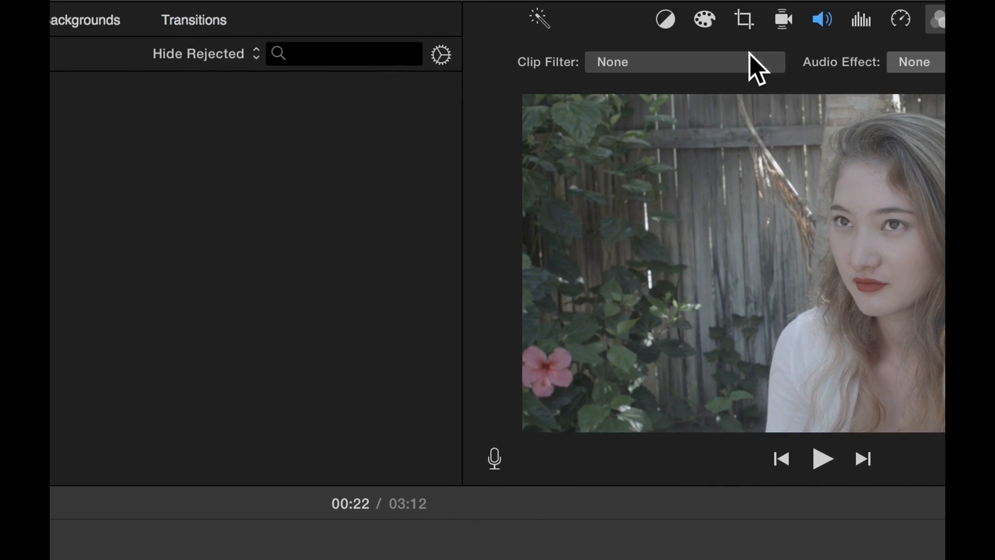
{"action": "left_click", "coordinate": [705, 57]}
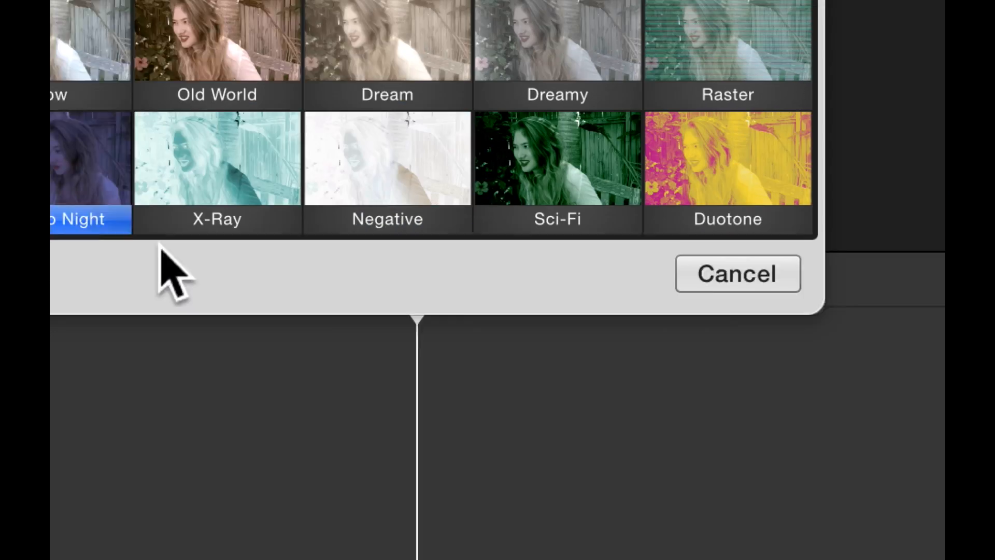
{"action": "left_click", "coordinate": [683, 265]}
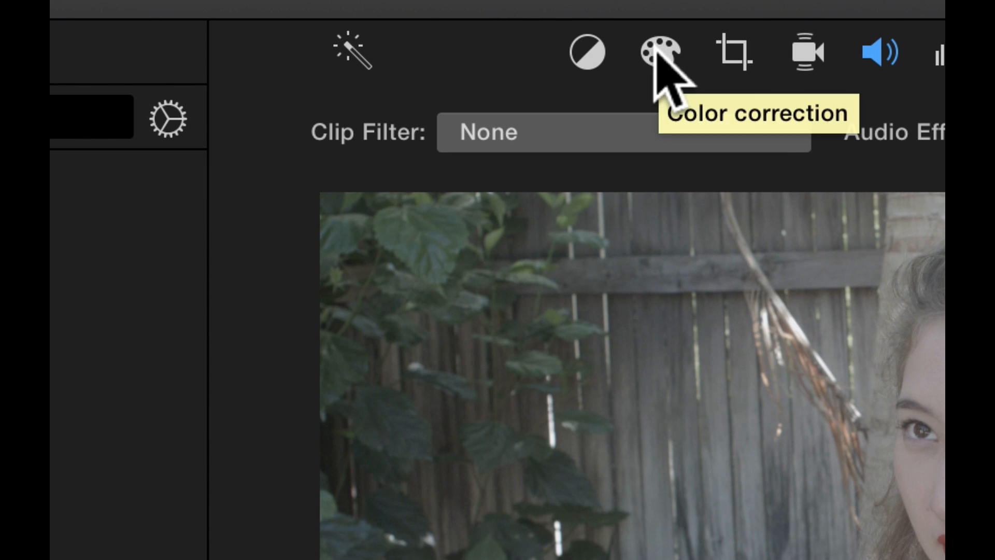
Step: Bring up the color balance options, try automatic enhancement on the selected clip, and turn it off again
{"action": "left_click", "coordinate": [654, 47]}
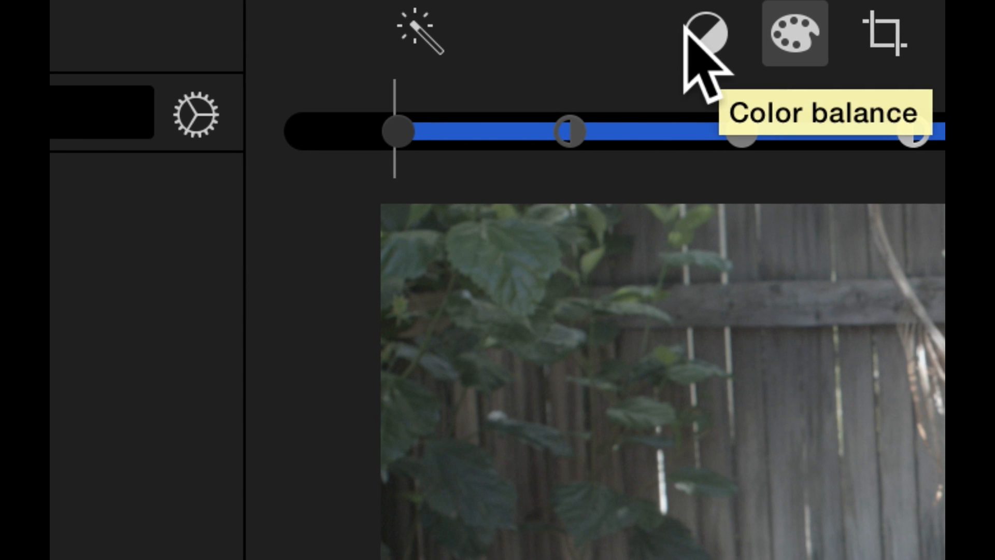
{"action": "left_click", "coordinate": [673, 30]}
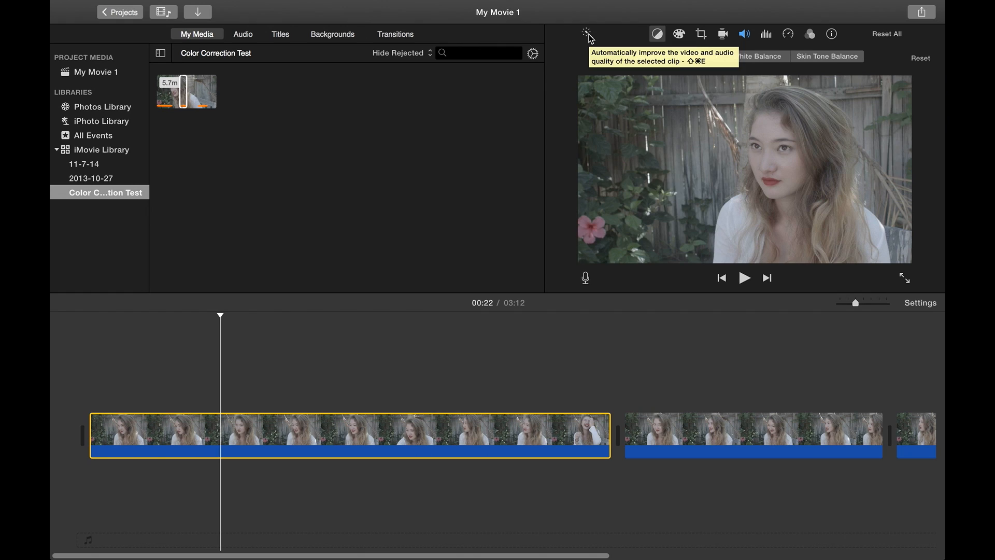
{"action": "left_click", "coordinate": [647, 34]}
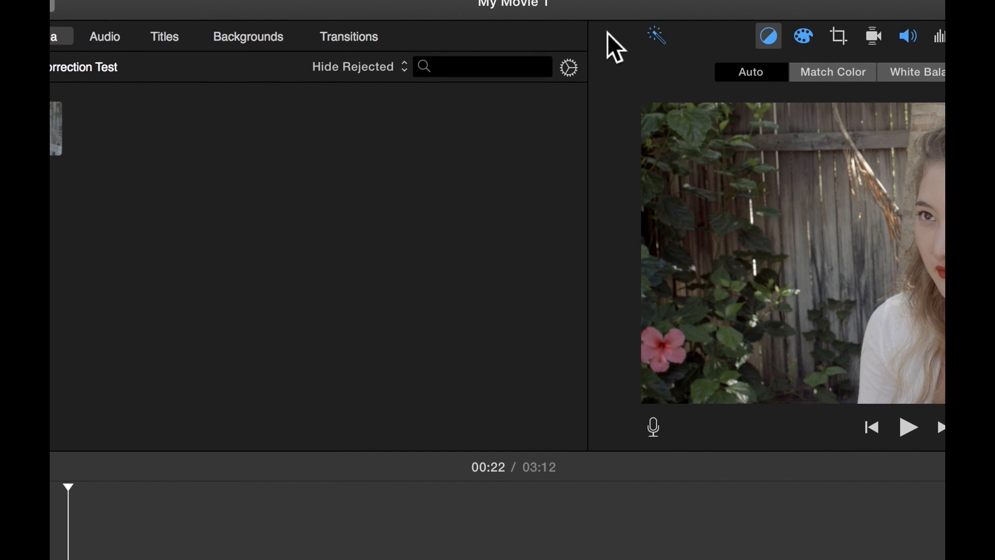
{"action": "left_click", "coordinate": [646, 36]}
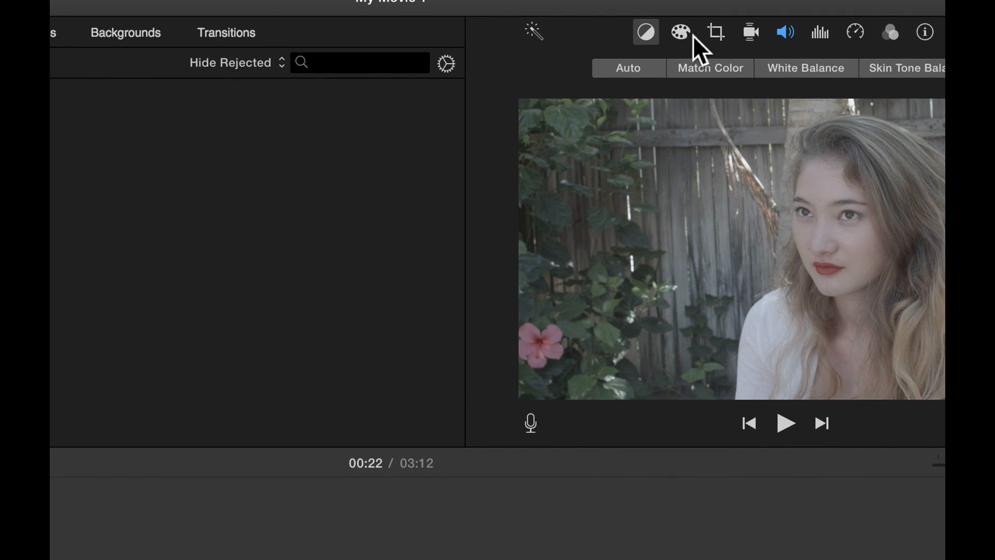
Step: In color correction, try maximum saturation on the clip and settle it slightly above neutral
{"action": "left_click", "coordinate": [705, 44]}
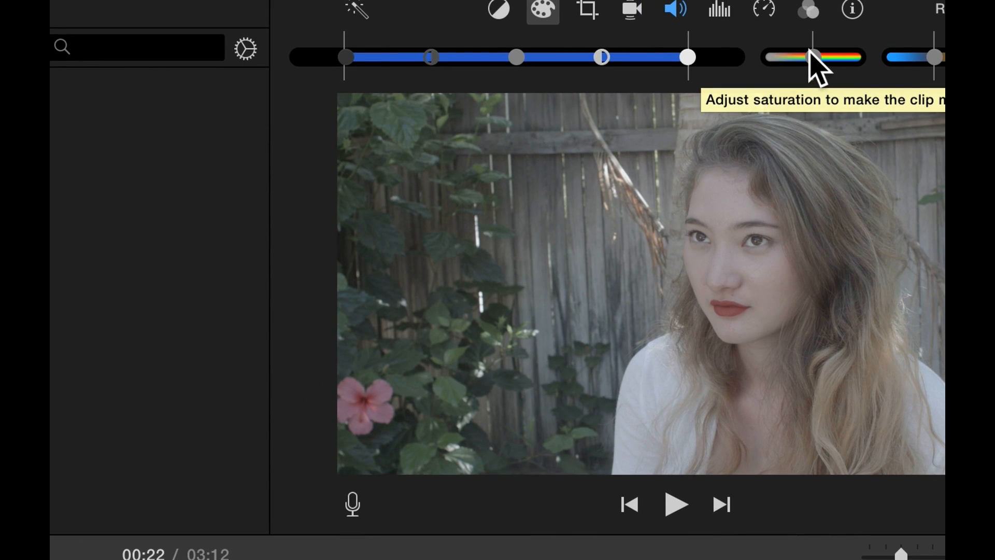
{"action": "left_click_drag", "start_coordinate": [813, 57], "coordinate": [855, 59]}
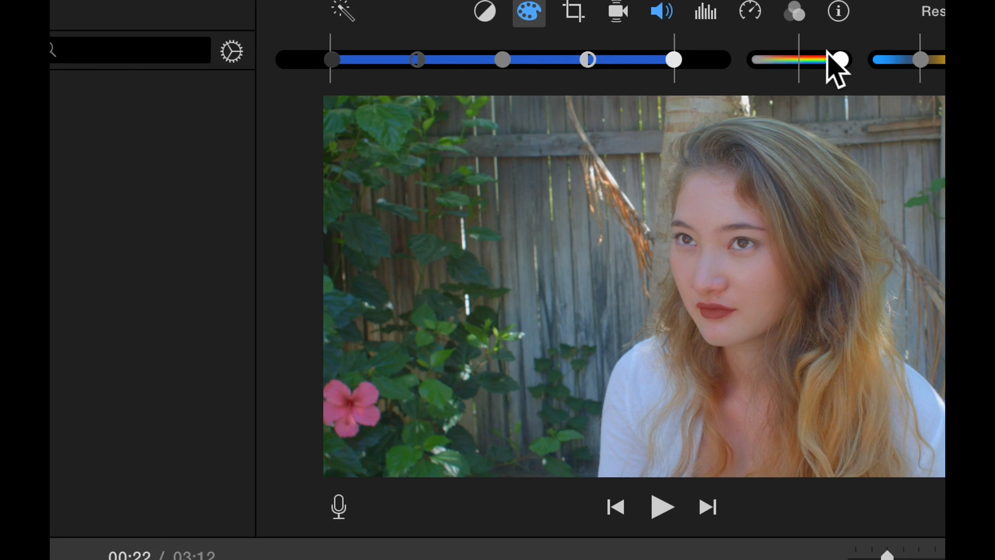
{"action": "left_click_drag", "start_coordinate": [792, 58], "coordinate": [867, 46]}
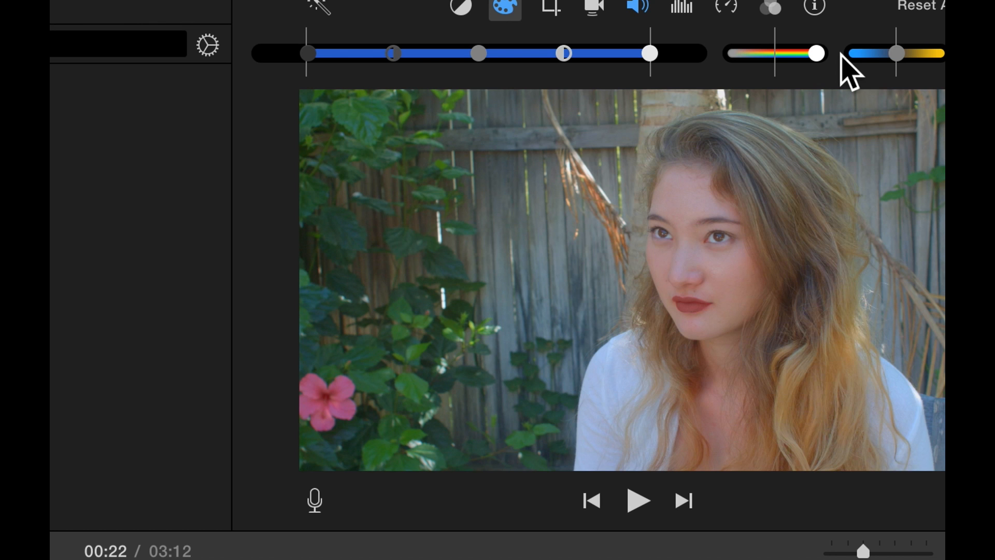
{"action": "mouse_move", "coordinate": [817, 54]}
{"action": "left_mouse_down"}
{"action": "mouse_move", "coordinate": [790, 53]}
{"action": "mouse_move", "coordinate": [813, 56]}
{"action": "left_mouse_up"}
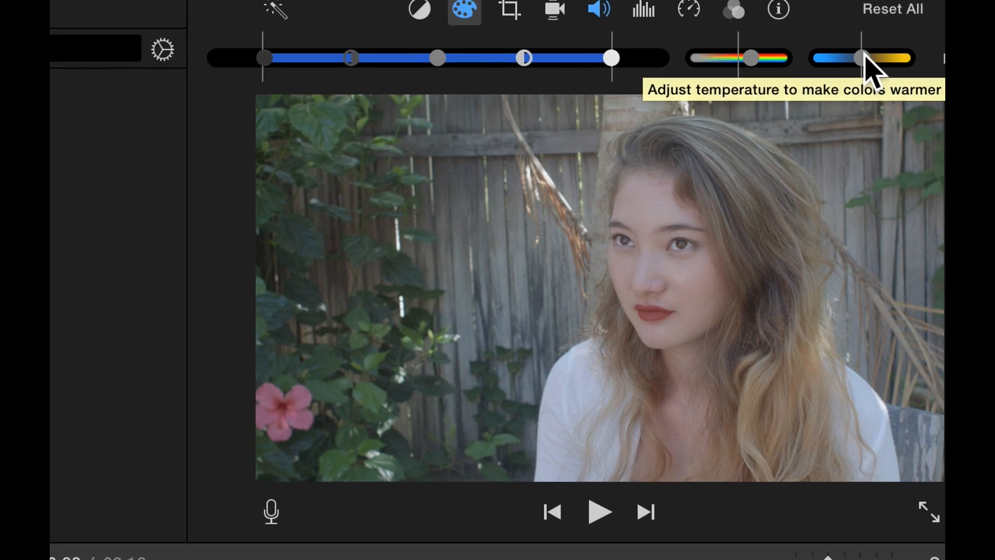
Step: Try a strongly warm color temperature on the clip and settle it slightly warmer than neutral
{"action": "left_click_drag", "start_coordinate": [861, 56], "coordinate": [891, 56]}
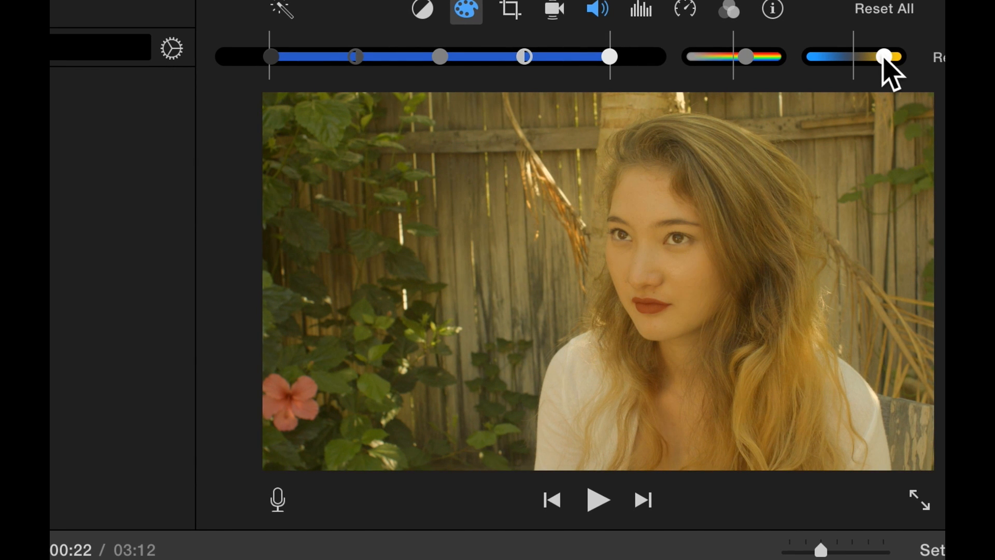
{"action": "mouse_move", "coordinate": [884, 56]}
{"action": "left_mouse_down"}
{"action": "mouse_move", "coordinate": [840, 56]}
{"action": "mouse_move", "coordinate": [886, 56]}
{"action": "left_mouse_up"}
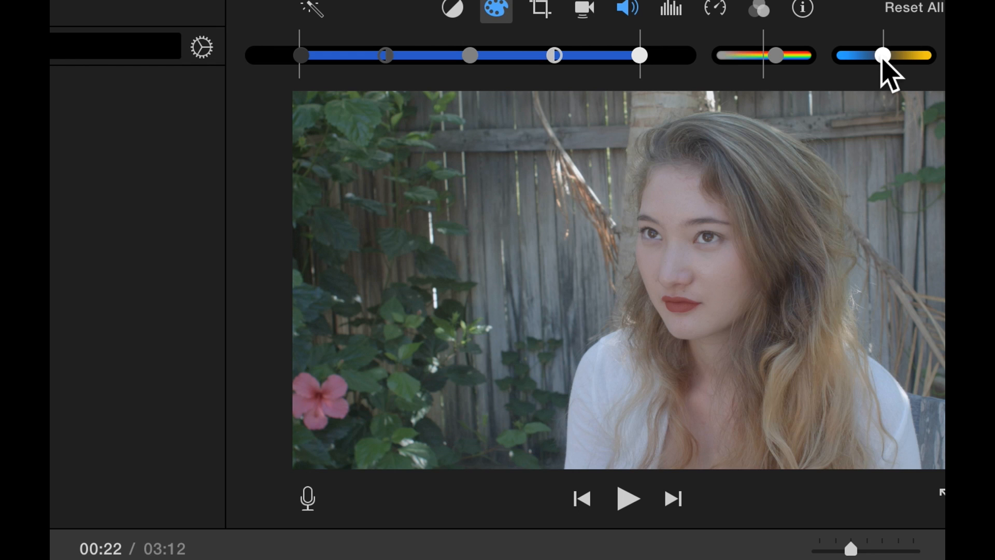
{"action": "left_click_drag", "start_coordinate": [883, 56], "coordinate": [887, 56]}
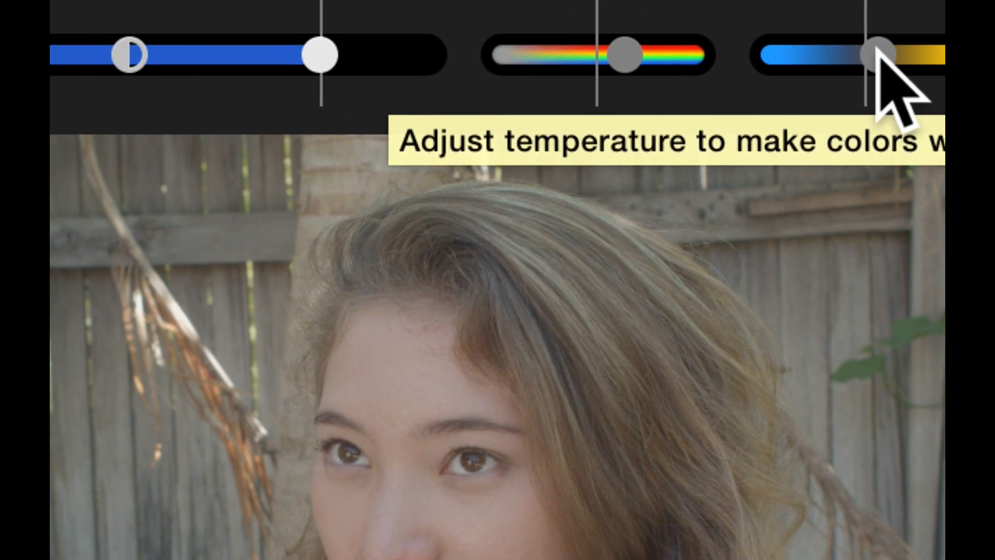
{"action": "left_click_drag", "start_coordinate": [877, 51], "coordinate": [884, 52]}
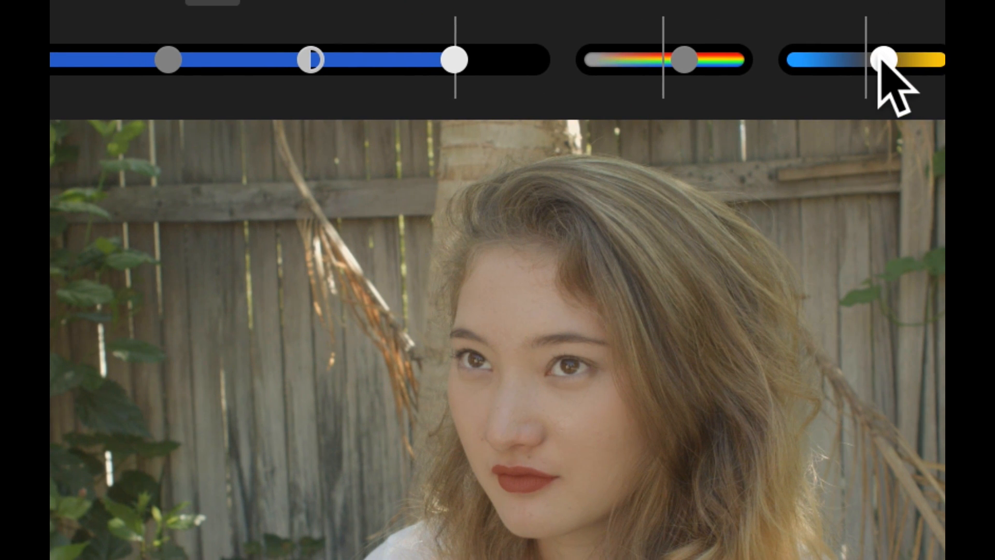
{"action": "left_click_drag", "start_coordinate": [882, 59], "coordinate": [878, 60]}
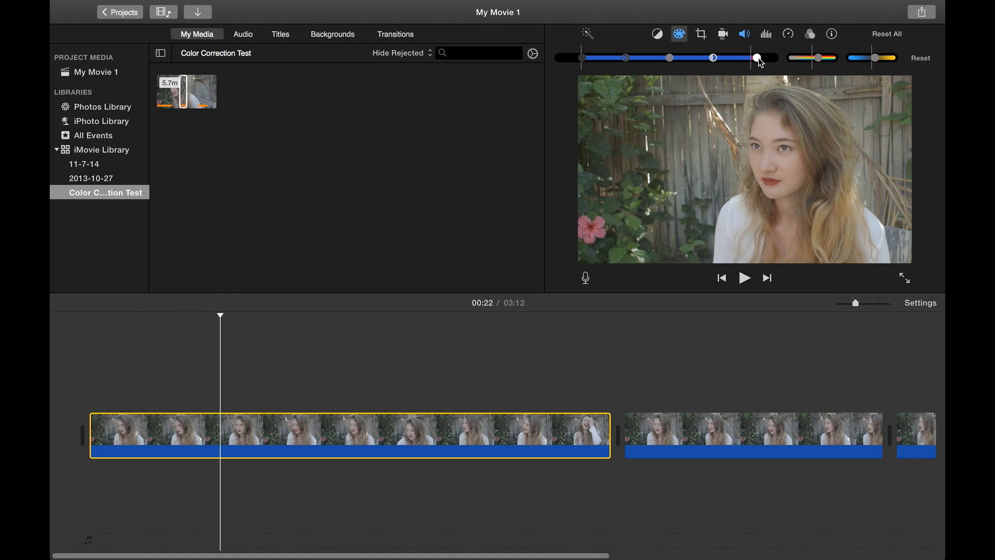
Step: Raise the clip's highlights slightly above the default and increase its contrast
{"action": "left_click_drag", "start_coordinate": [760, 60], "coordinate": [723, 60]}
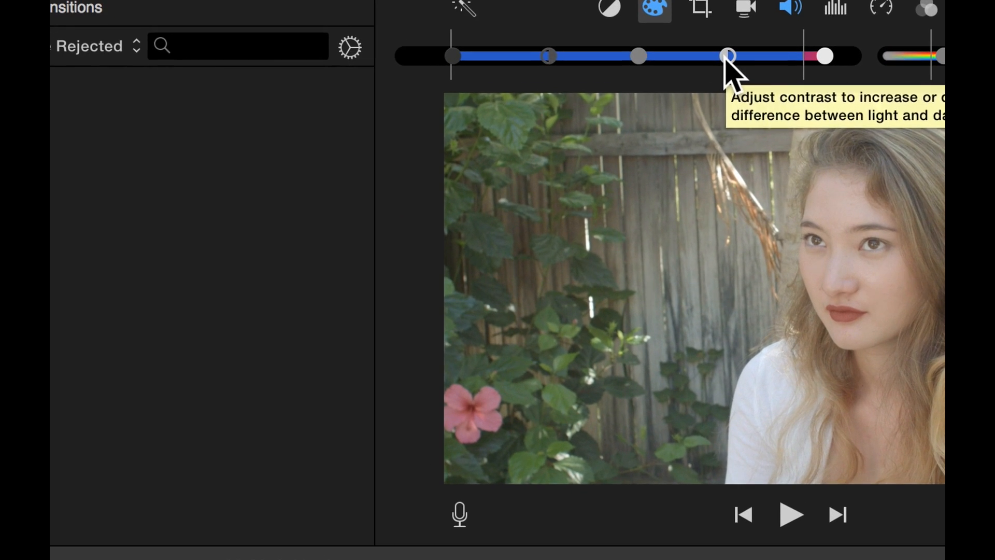
{"action": "left_click_drag", "start_coordinate": [724, 58], "coordinate": [727, 58]}
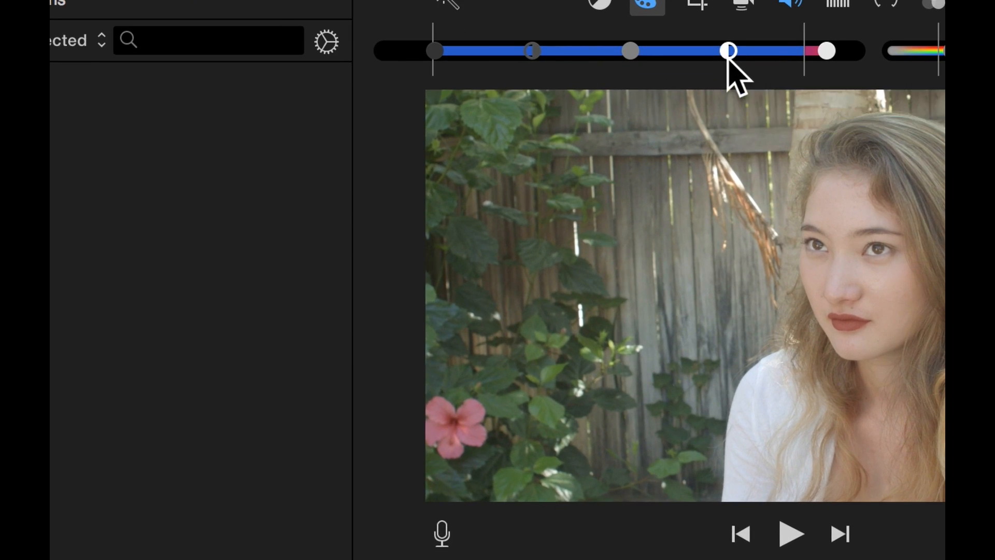
{"action": "left_click_drag", "start_coordinate": [729, 60], "coordinate": [762, 60]}
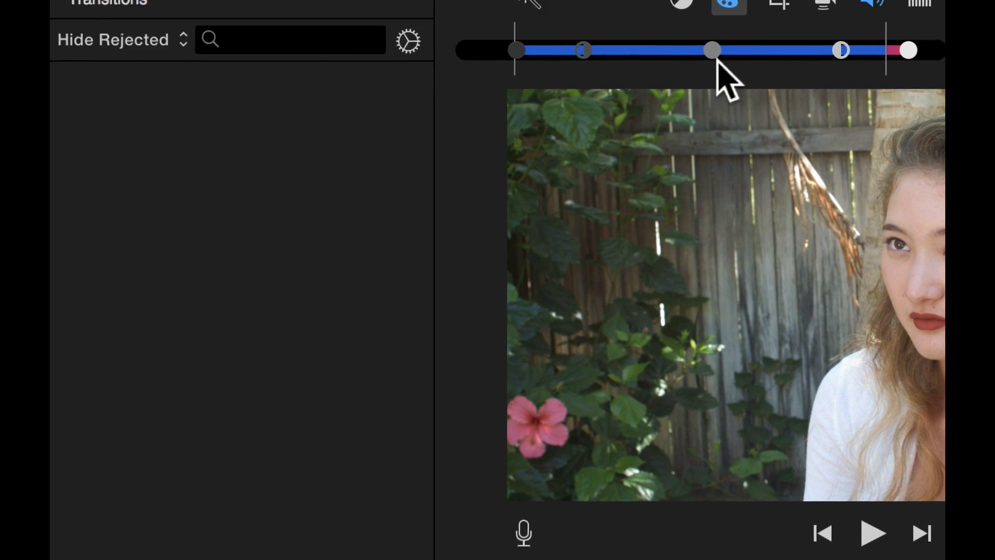
Step: Fine-tune the clip's overall brightness with the midtone control, leaving it slightly brighter
{"action": "left_click_drag", "start_coordinate": [713, 50], "coordinate": [732, 67]}
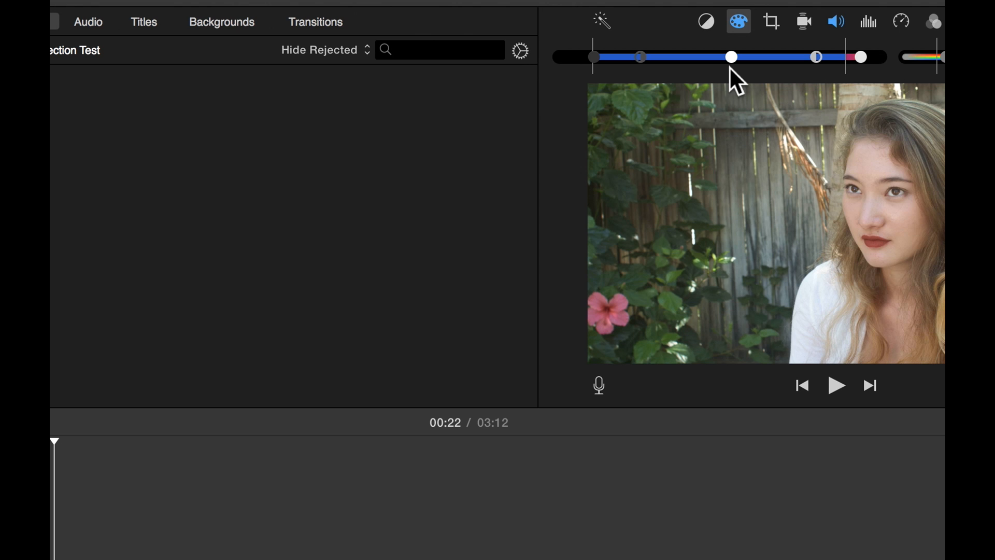
{"action": "left_click_drag", "start_coordinate": [729, 66], "coordinate": [724, 66]}
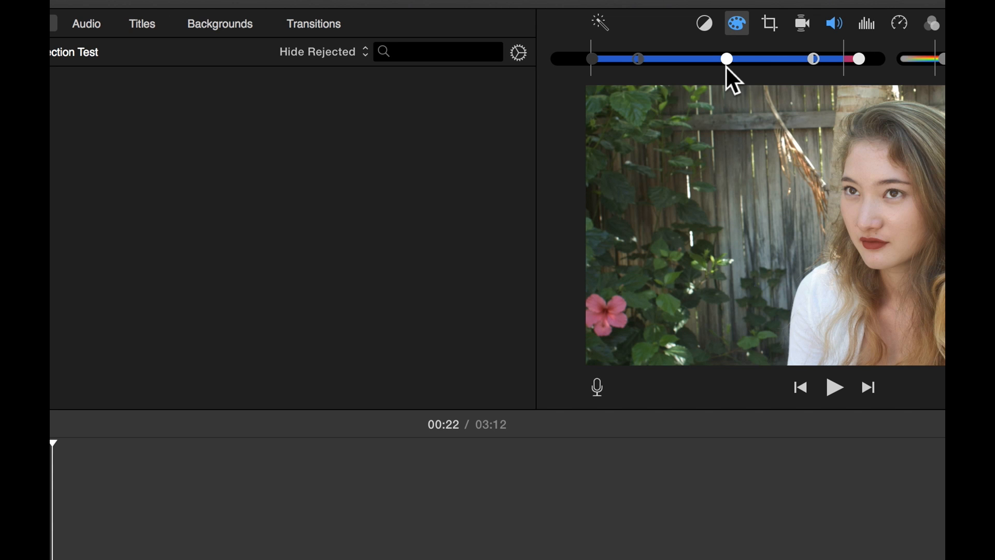
{"action": "left_click_drag", "start_coordinate": [726, 65], "coordinate": [723, 68]}
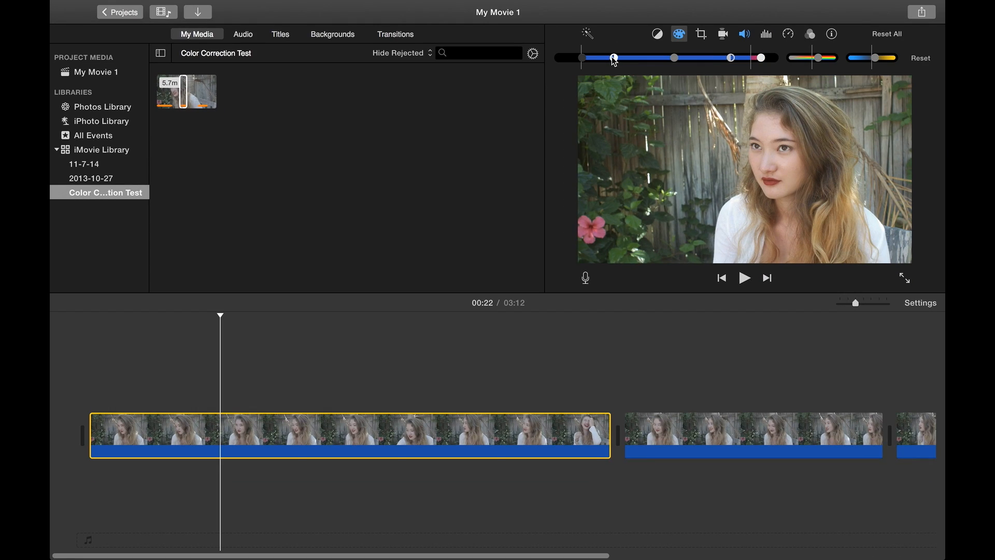
Step: Try very dark shadows, settle them slightly below the default, and increase the contrast a little at the dark end
{"action": "mouse_move", "coordinate": [613, 59]}
{"action": "left_mouse_down"}
{"action": "mouse_move", "coordinate": [645, 60]}
{"action": "mouse_move", "coordinate": [604, 65]}
{"action": "left_mouse_up"}
{"action": "mouse_move", "coordinate": [584, 58]}
{"action": "left_mouse_down"}
{"action": "mouse_move", "coordinate": [601, 60]}
{"action": "mouse_move", "coordinate": [569, 70]}
{"action": "left_mouse_up"}
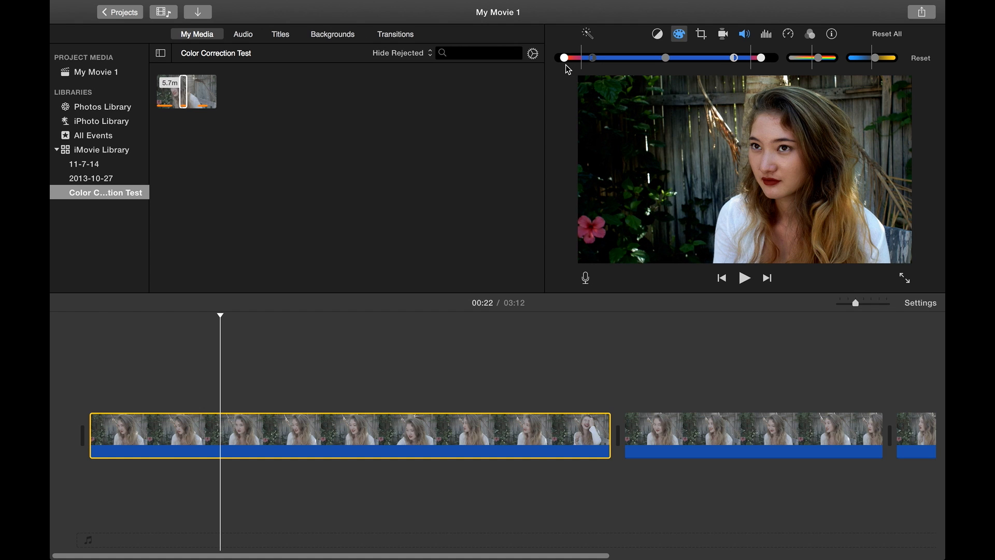
{"action": "left_click_drag", "start_coordinate": [568, 70], "coordinate": [565, 71]}
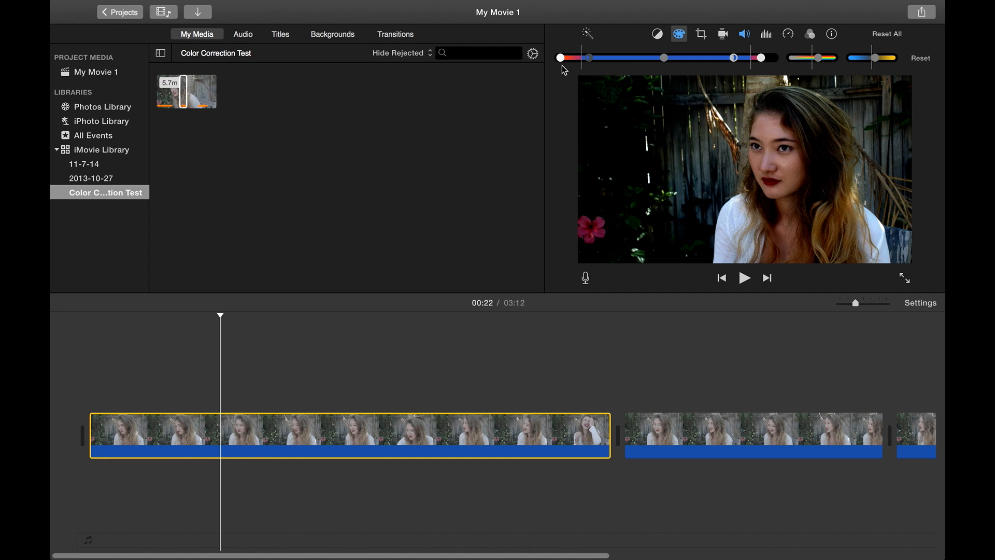
{"action": "left_click_drag", "start_coordinate": [564, 69], "coordinate": [589, 69]}
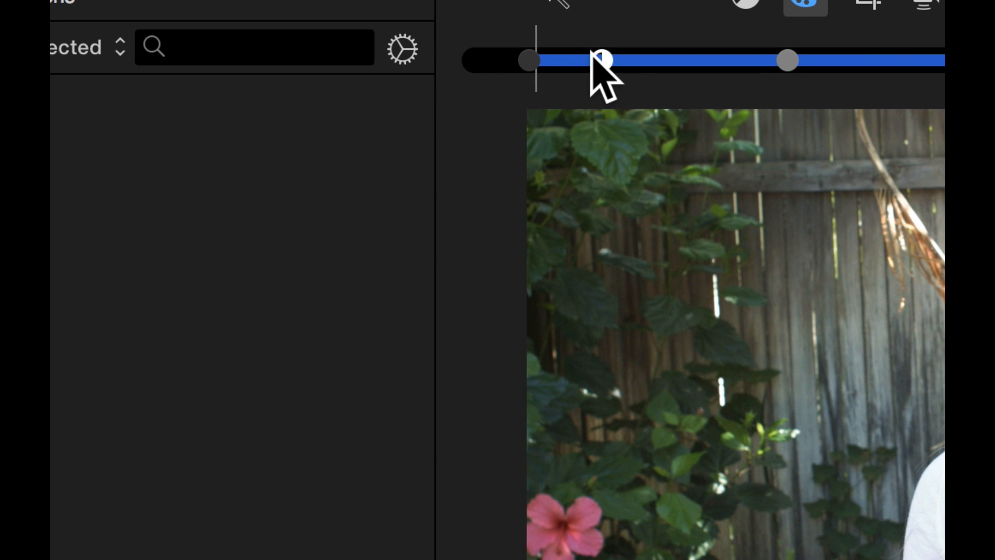
{"action": "left_click_drag", "start_coordinate": [591, 50], "coordinate": [585, 51]}
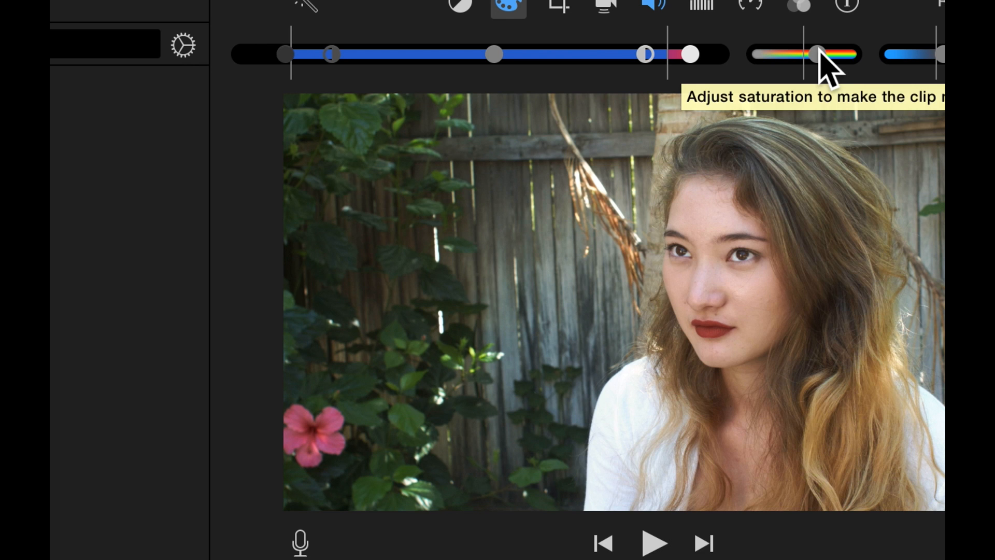
Step: Try lowering the first clip's saturation until it is black and white, and shift its color temperature warmer
{"action": "left_click_drag", "start_coordinate": [819, 52], "coordinate": [798, 58]}
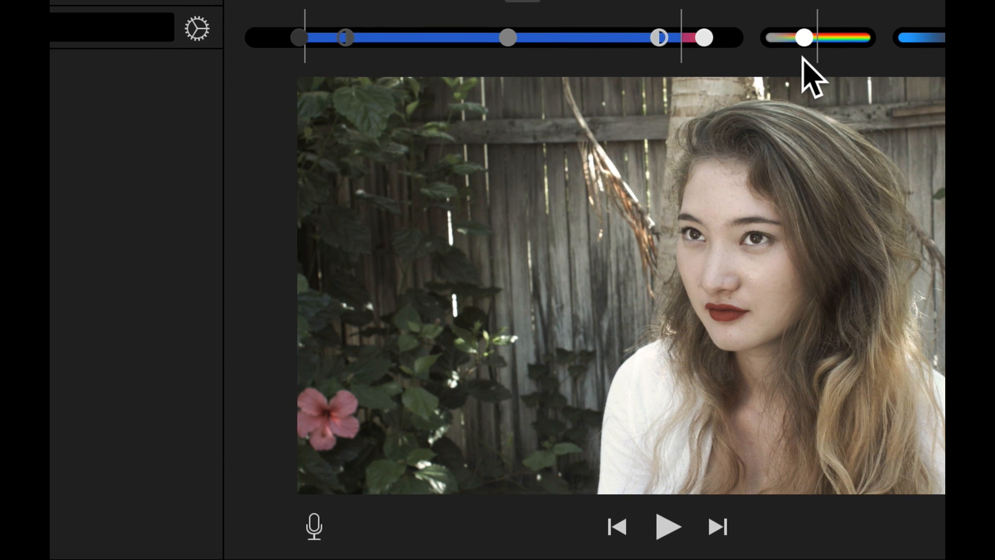
{"action": "mouse_move", "coordinate": [802, 58]}
{"action": "left_mouse_down"}
{"action": "mouse_move", "coordinate": [764, 69]}
{"action": "mouse_move", "coordinate": [787, 59]}
{"action": "left_mouse_up"}
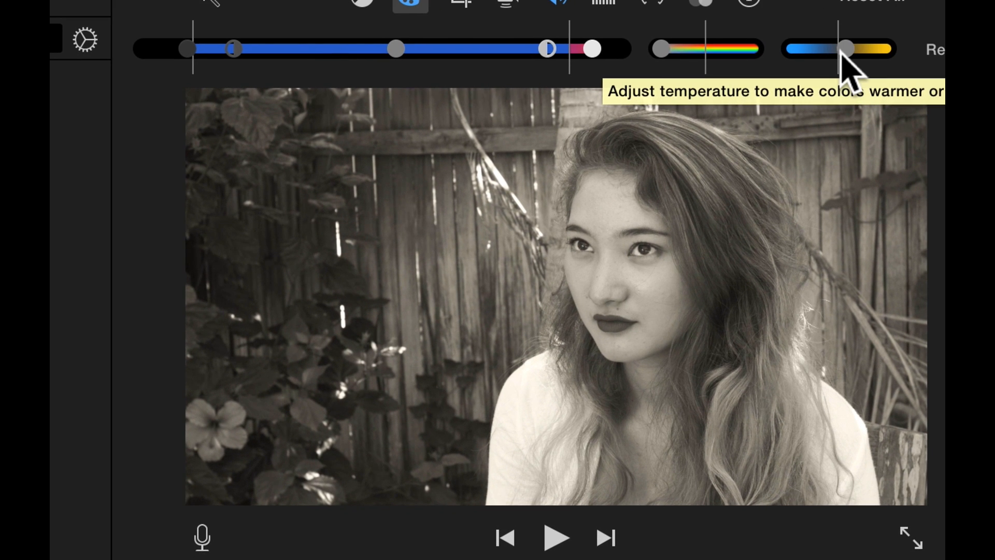
{"action": "mouse_move", "coordinate": [845, 49]}
{"action": "left_mouse_down"}
{"action": "mouse_move", "coordinate": [818, 47]}
{"action": "mouse_move", "coordinate": [837, 52]}
{"action": "mouse_move", "coordinate": [831, 62]}
{"action": "mouse_move", "coordinate": [839, 57]}
{"action": "mouse_move", "coordinate": [797, 52]}
{"action": "mouse_move", "coordinate": [821, 62]}
{"action": "mouse_move", "coordinate": [809, 56]}
{"action": "mouse_move", "coordinate": [857, 55]}
{"action": "left_mouse_up"}
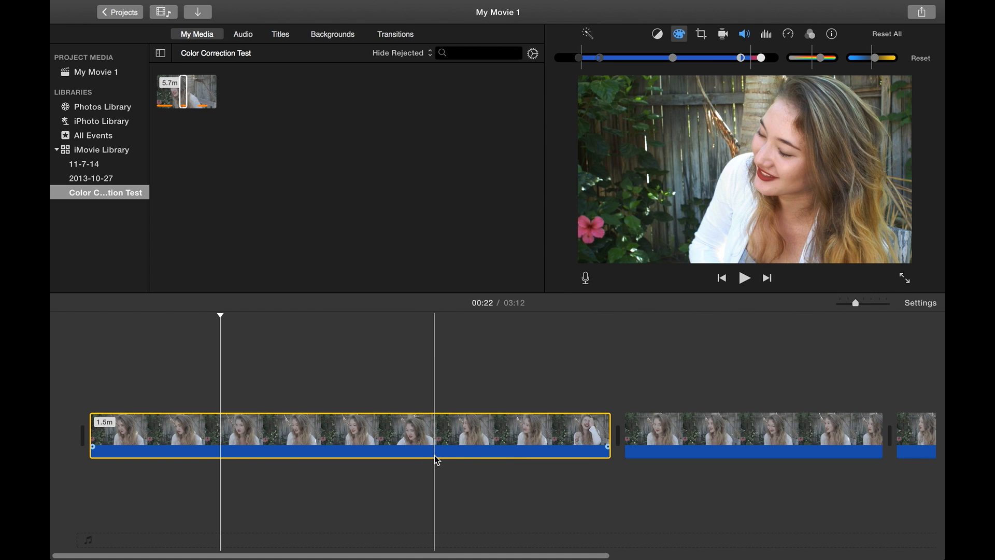
Step: Check the corrected first clip at 00:59 and 00:36, and copy the clip
{"action": "left_click", "coordinate": [433, 402]}
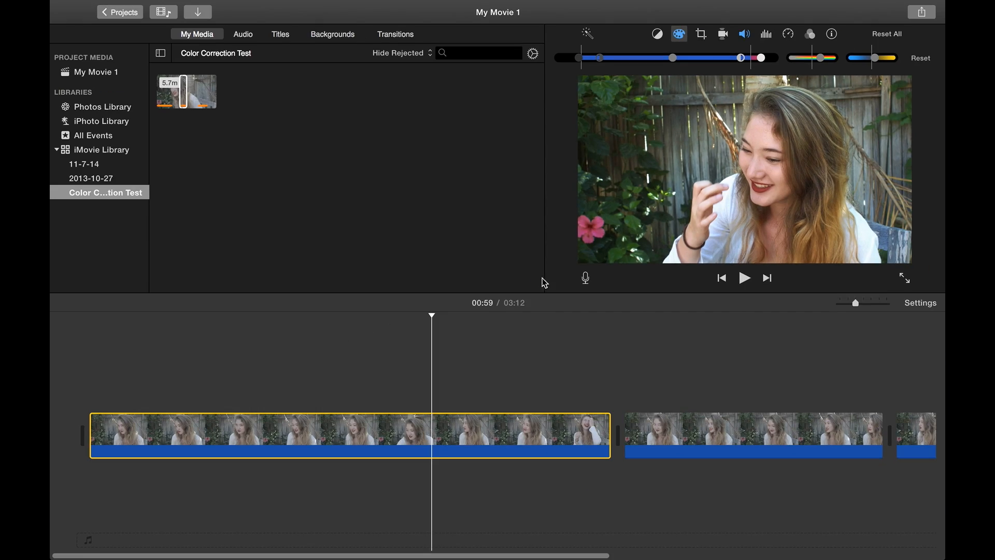
{"action": "left_click", "coordinate": [301, 372]}
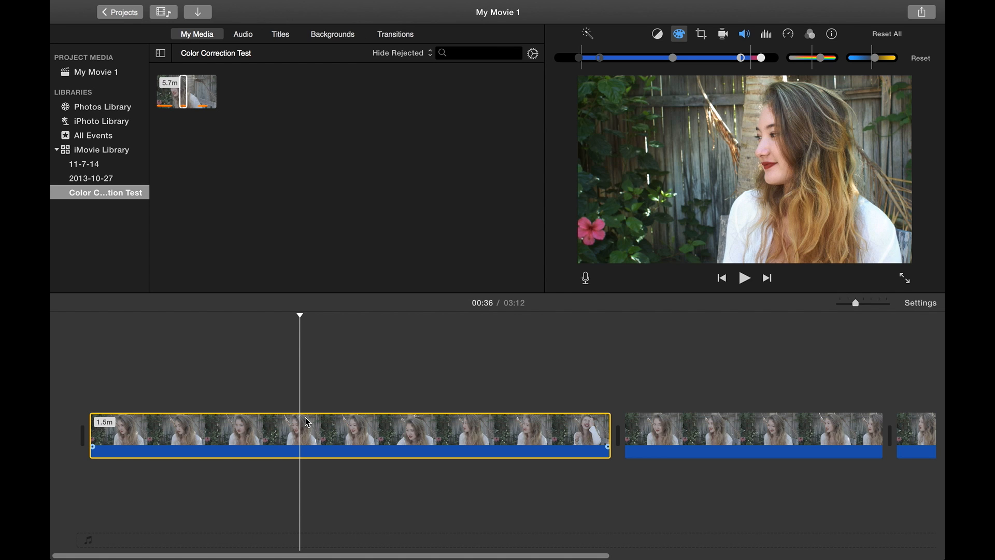
{"action": "right_click", "coordinate": [349, 427]}
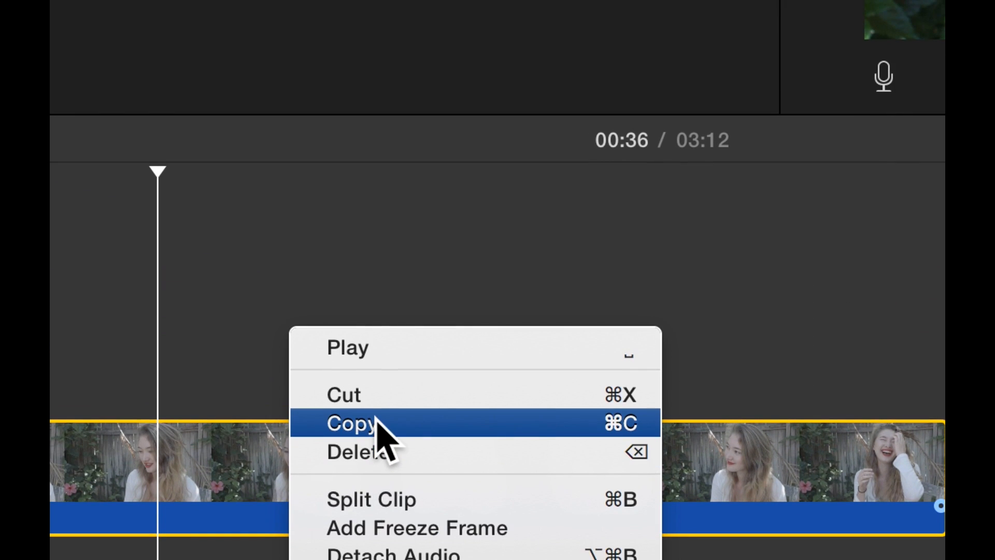
{"action": "left_click", "coordinate": [375, 189]}
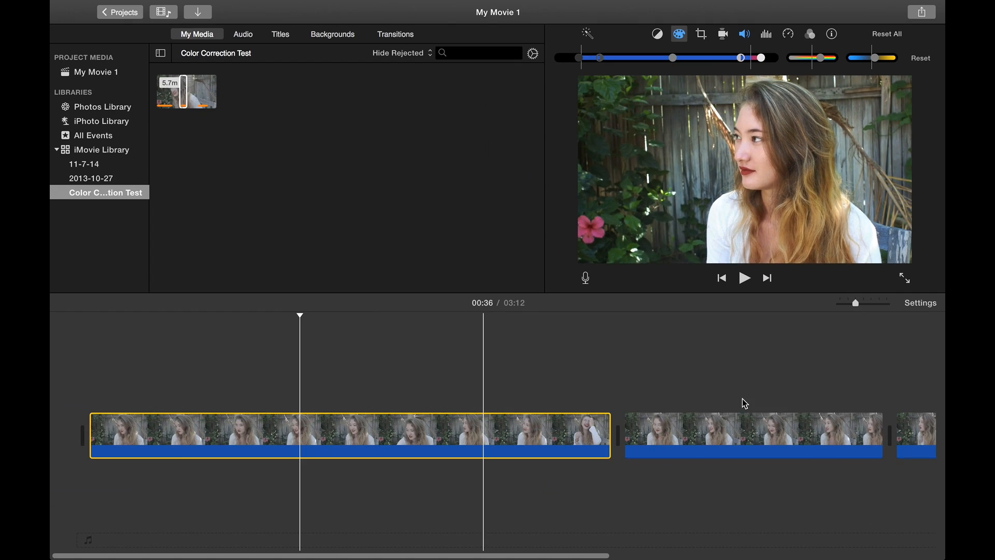
Step: Select the second and third timeline clips together and paste all of the first clip's adjustments onto them
{"action": "left_click", "coordinate": [746, 424]}
{"action": "scroll", "coordinate": [745, 395], "scroll_direction": "right", "scroll_amount": 10}
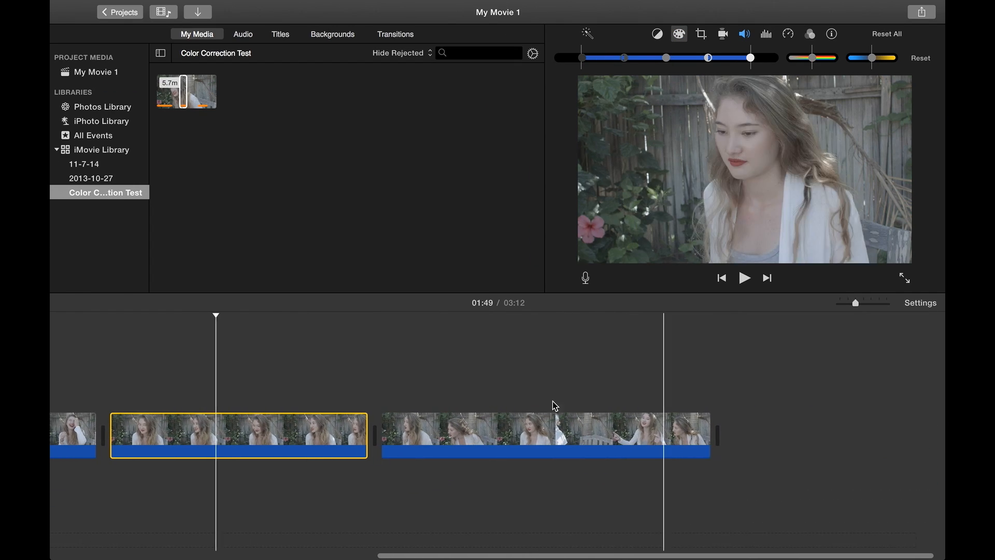
{"action": "scroll", "coordinate": [209, 449], "scroll_direction": "left", "scroll_amount": 5}
{"action": "scroll", "coordinate": [210, 450], "scroll_direction": "left", "scroll_amount": 3}
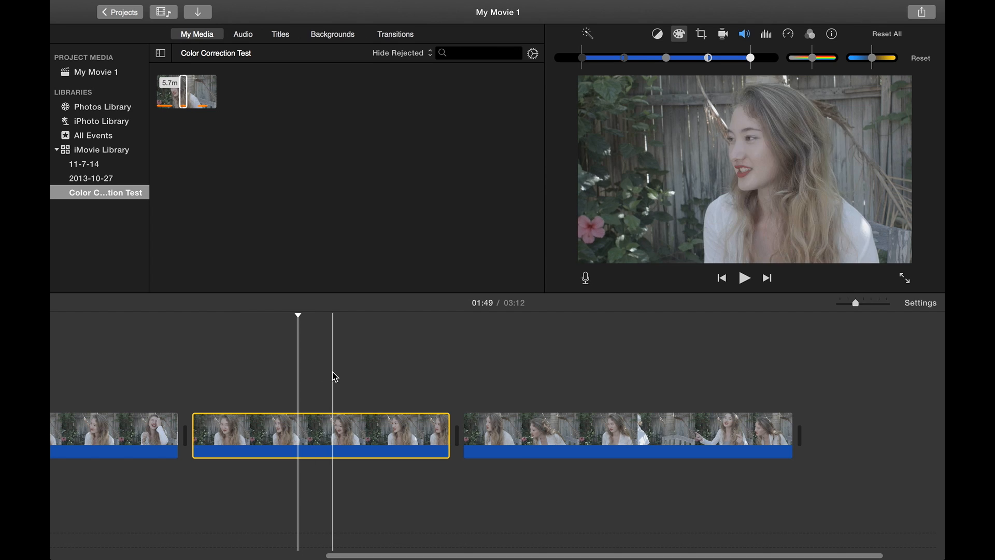
{"action": "left_click_drag", "start_coordinate": [361, 364], "coordinate": [649, 443]}
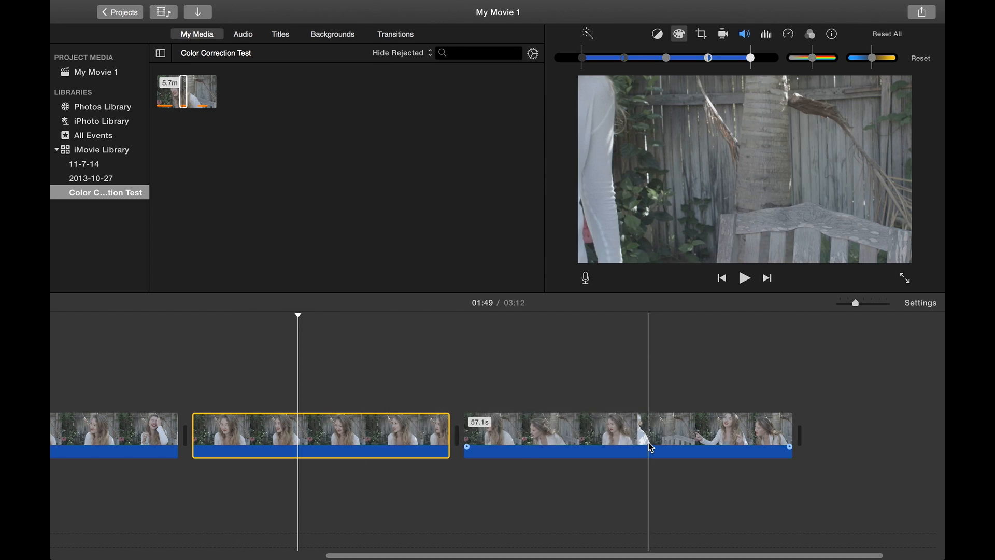
{"action": "left_click", "coordinate": [636, 496]}
{"action": "left_click_drag", "start_coordinate": [601, 485], "coordinate": [334, 428]}
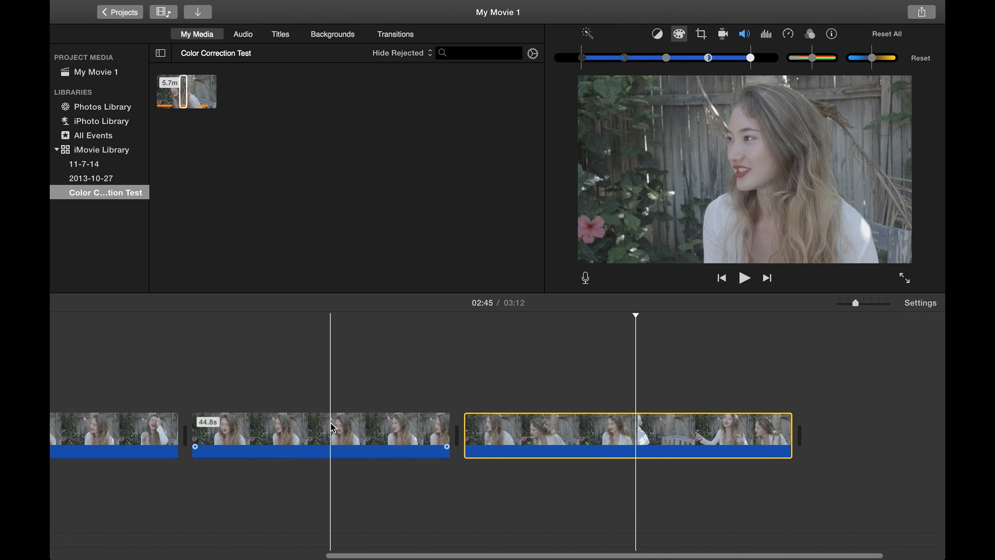
{"action": "left_click", "coordinate": [375, 426], "text": "super"}
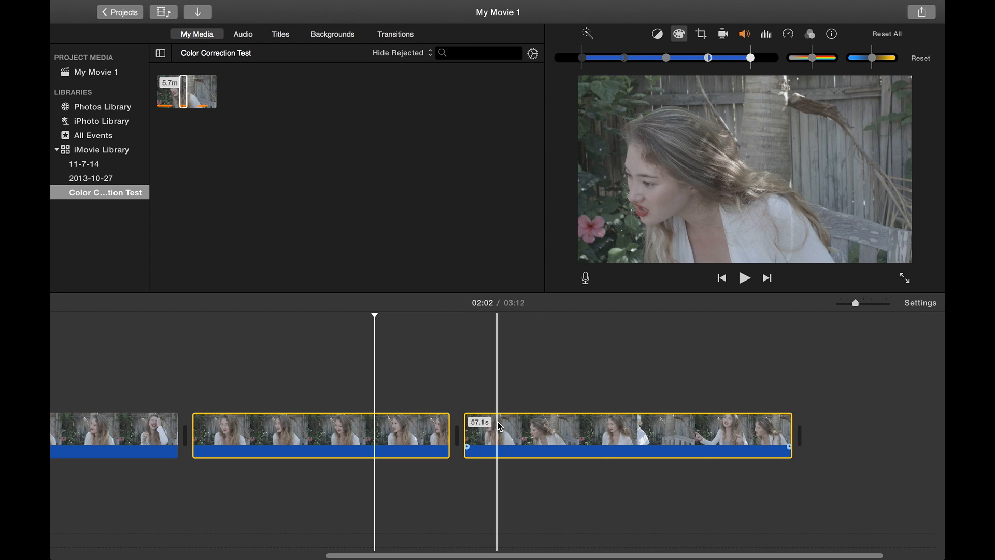
{"action": "mouse_move", "coordinate": [120, 4]}
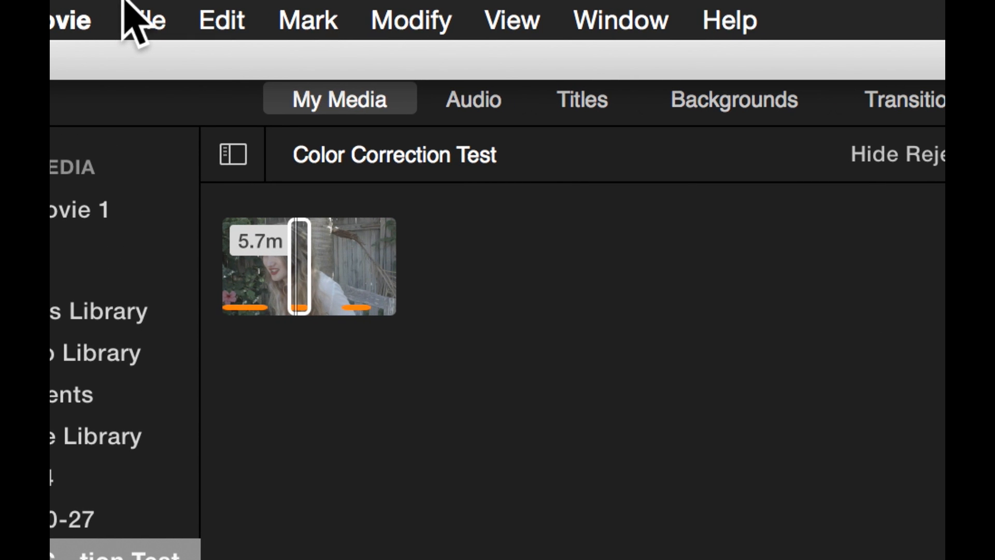
{"action": "left_click", "coordinate": [125, 6]}
{"action": "mouse_move", "coordinate": [219, 5]}
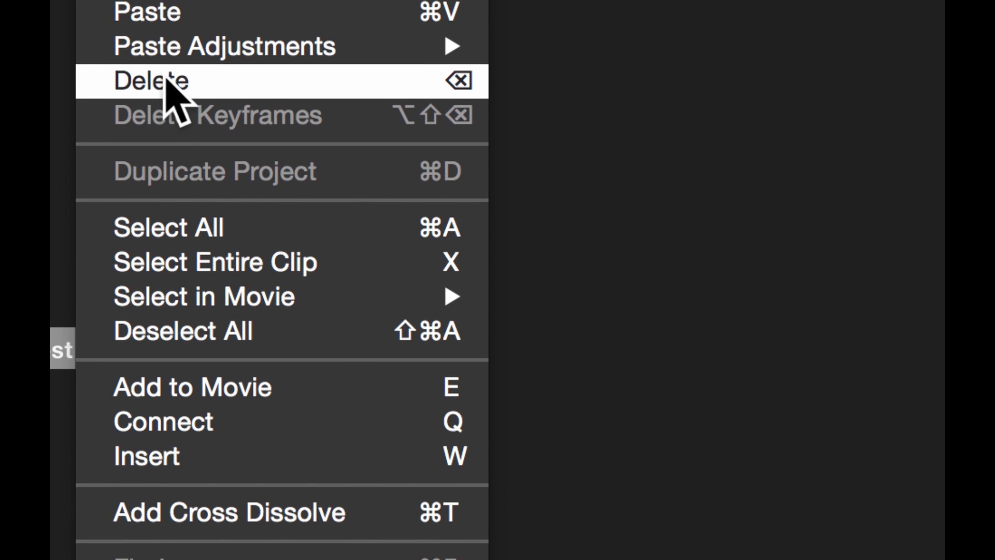
{"action": "mouse_move", "coordinate": [166, 59]}
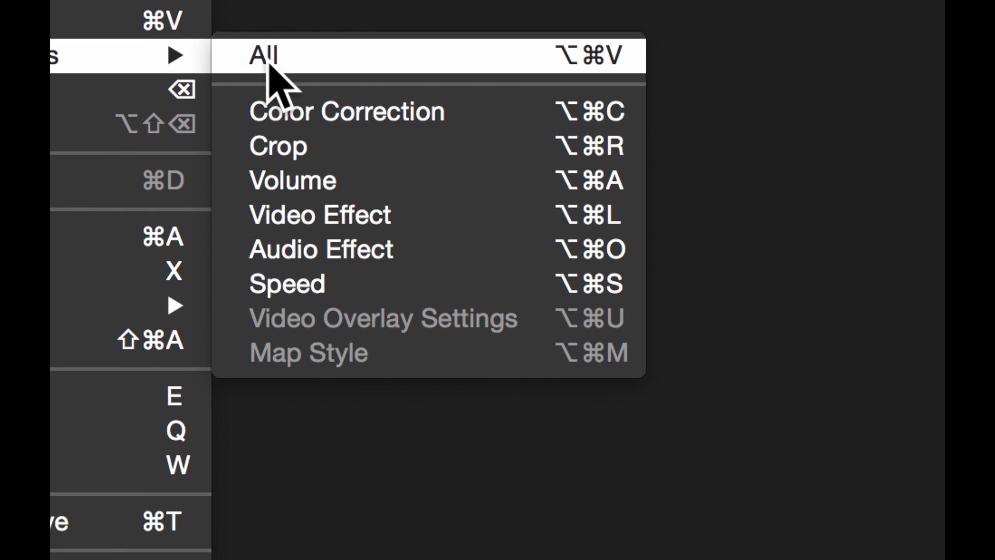
{"action": "left_click", "coordinate": [268, 62]}
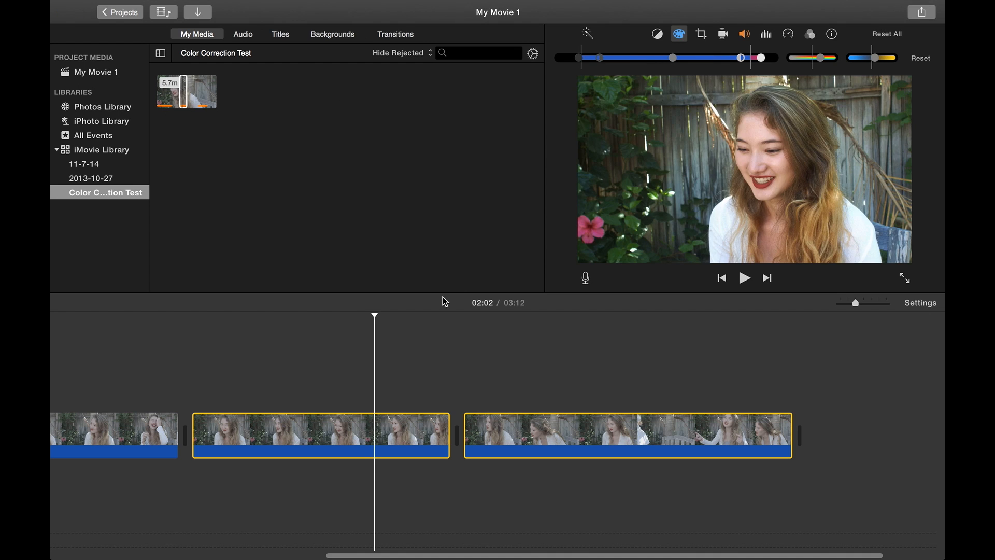